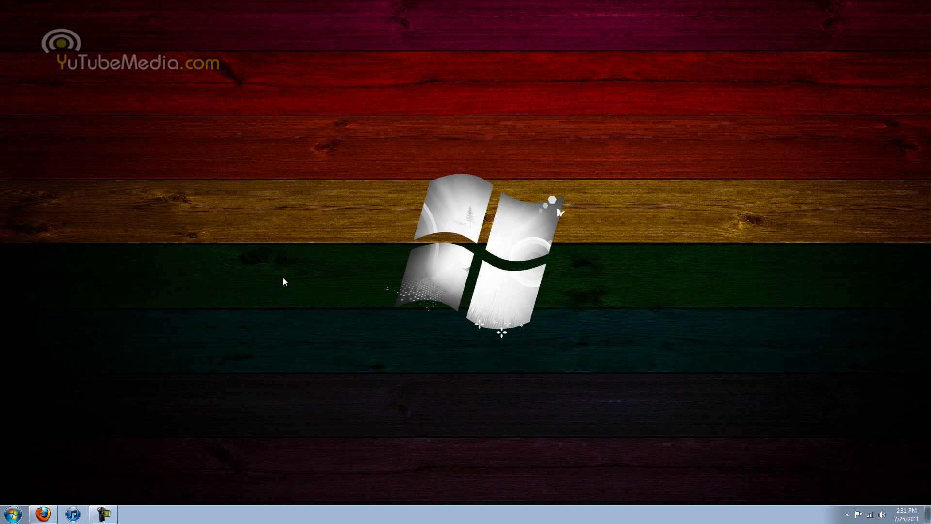
Step: Copy the music video's YouTube address, ending in #at=69, from the YouTube tab
{"action": "left_click", "coordinate": [40, 510]}
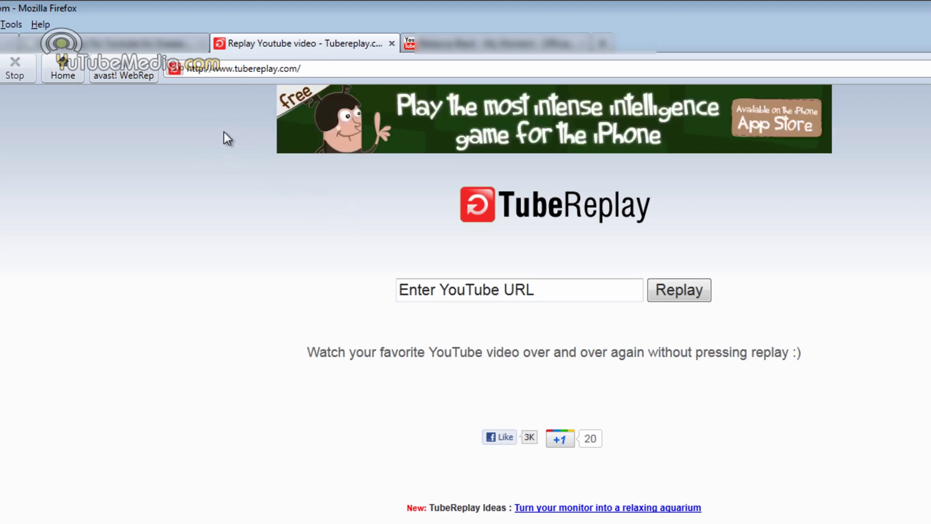
{"action": "left_click", "coordinate": [463, 45]}
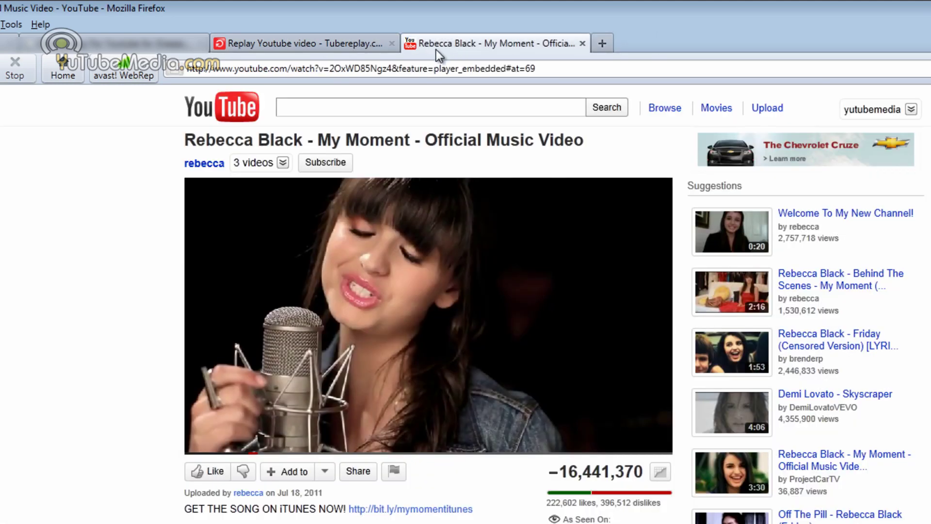
{"action": "right_click", "coordinate": [329, 69]}
{"action": "left_click", "coordinate": [389, 125]}
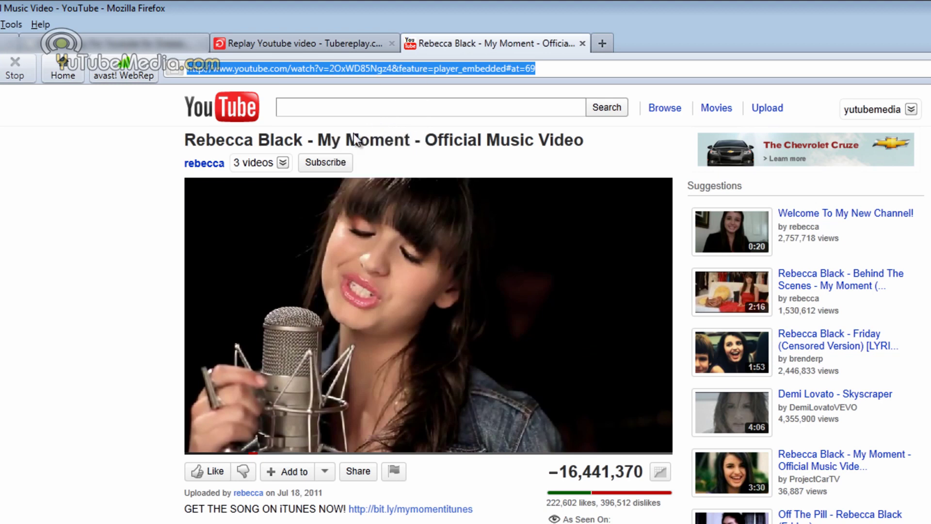
Step: Paste the copied video link into TubeReplay's YouTube URL field
{"action": "left_click", "coordinate": [291, 41]}
{"action": "left_click", "coordinate": [436, 291]}
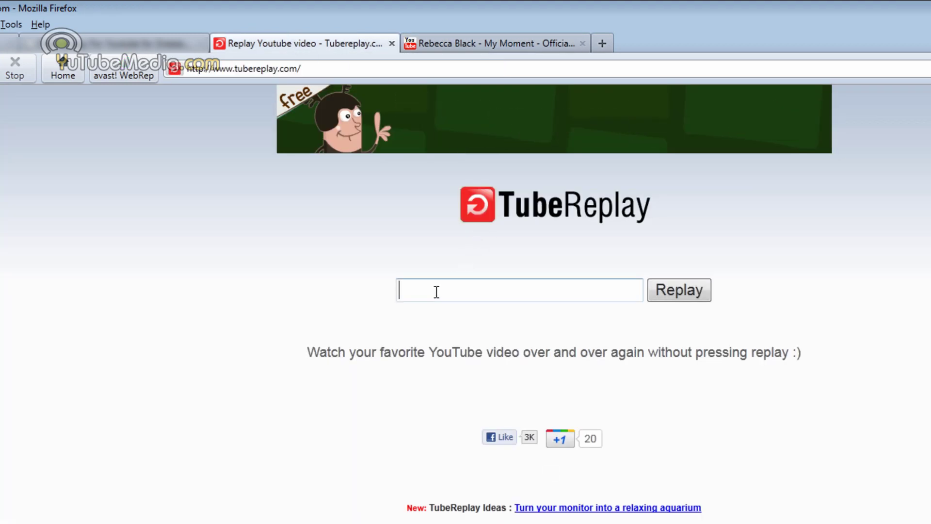
{"action": "right_click", "coordinate": [436, 293]}
{"action": "left_click", "coordinate": [495, 446]}
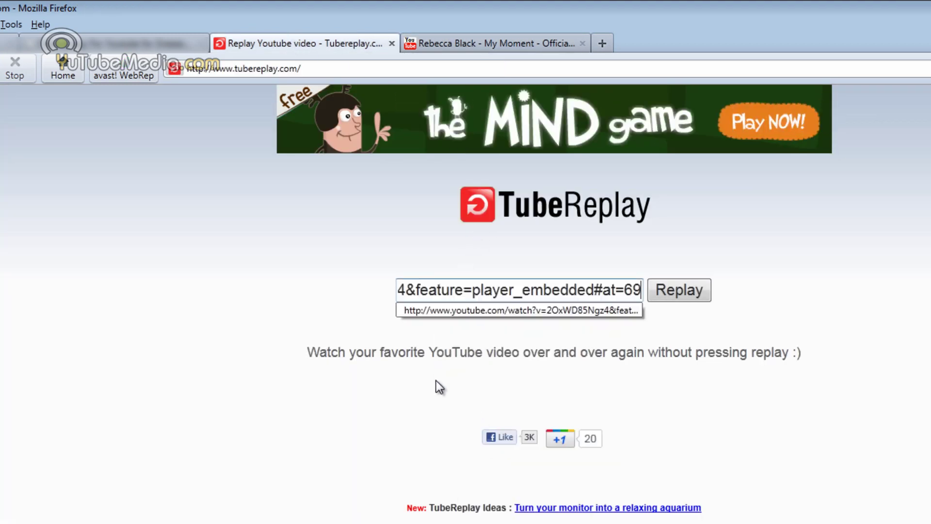
Step: Replay the pasted video in TubeReplay, pause it, and close that tab to return to the Clean Loopy For Youtube page
{"action": "left_click", "coordinate": [680, 291]}
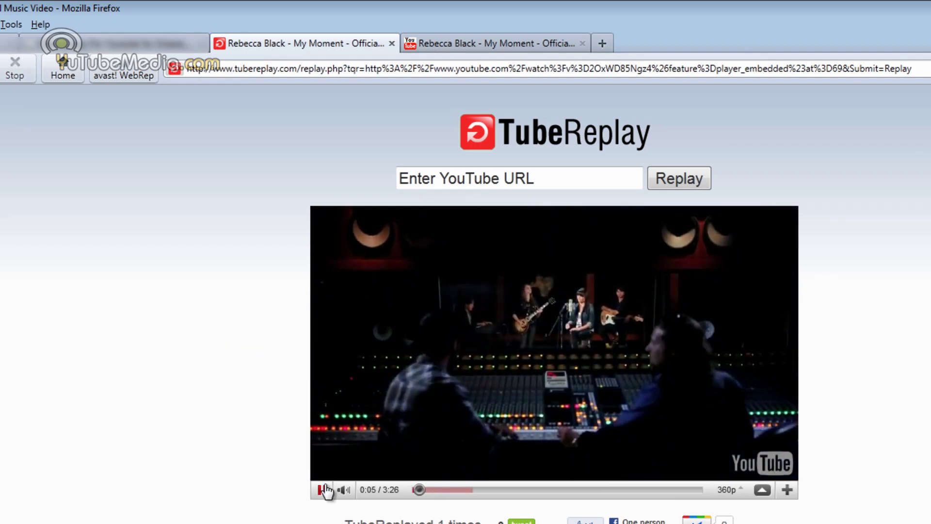
{"action": "left_click", "coordinate": [322, 490]}
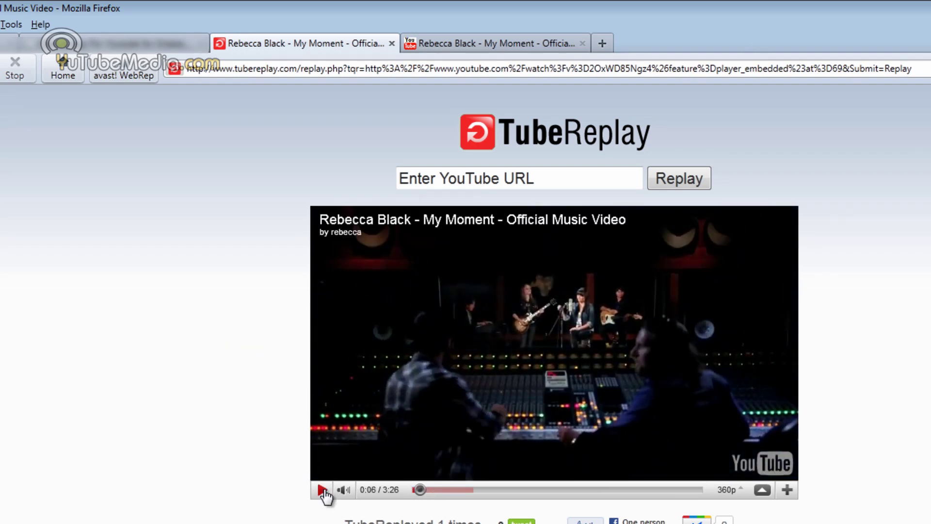
{"action": "left_click", "coordinate": [392, 44]}
{"action": "left_click", "coordinate": [132, 43]}
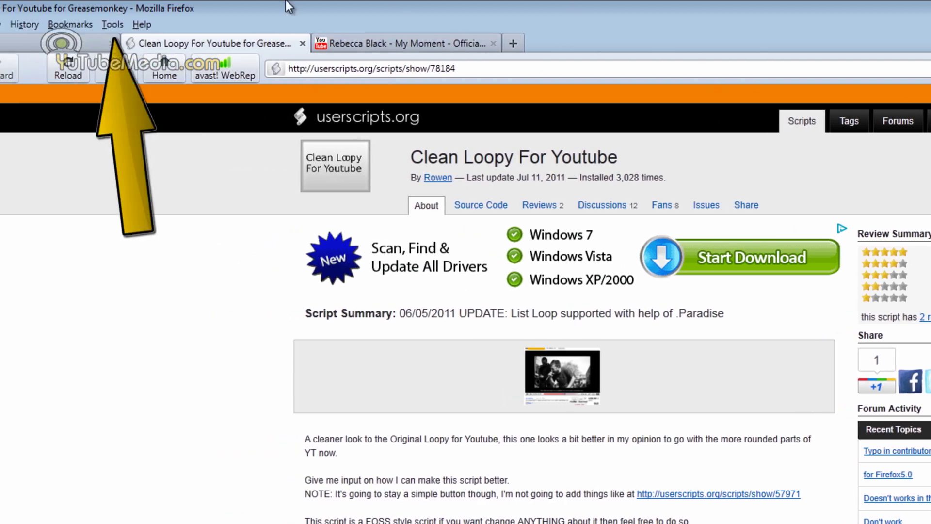
Step: Search Get Add-ons in the Add-ons Manager for 'grease monkey'
{"action": "left_click", "coordinate": [112, 24]}
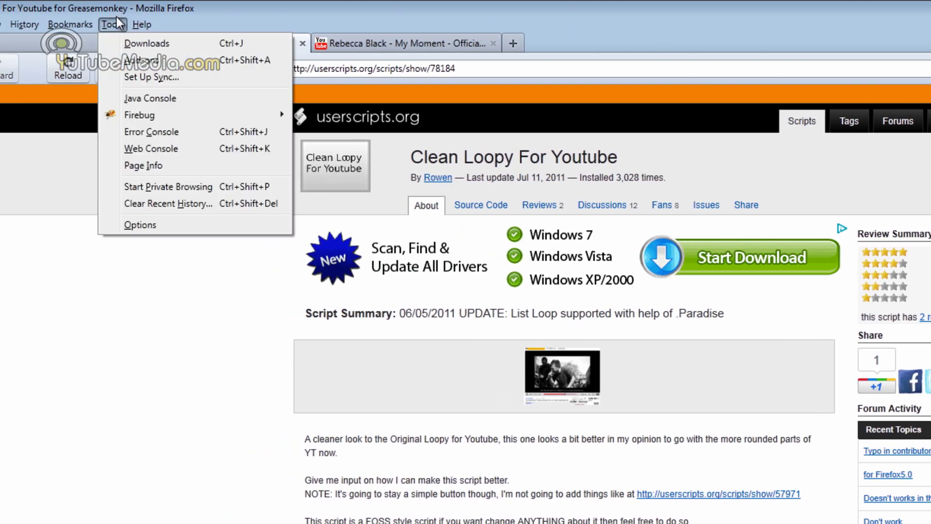
{"action": "left_click", "coordinate": [152, 67]}
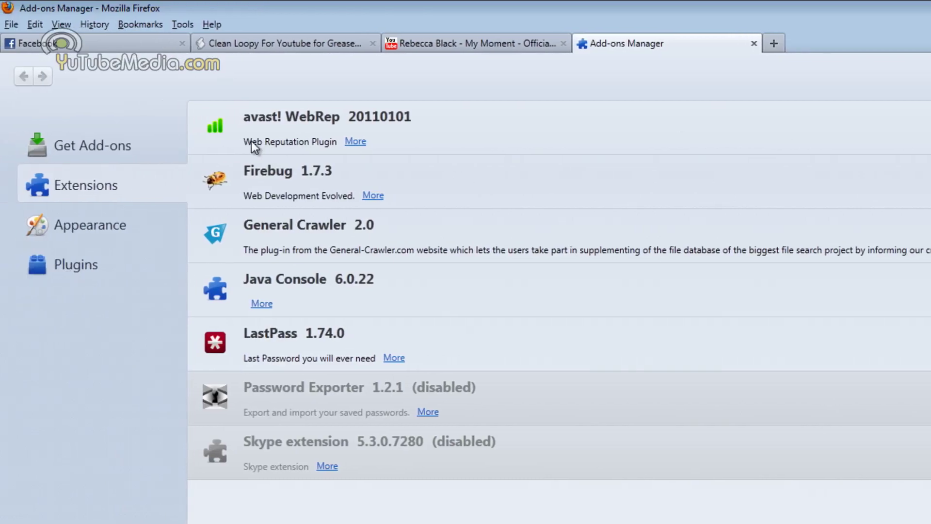
{"action": "left_click", "coordinate": [136, 145]}
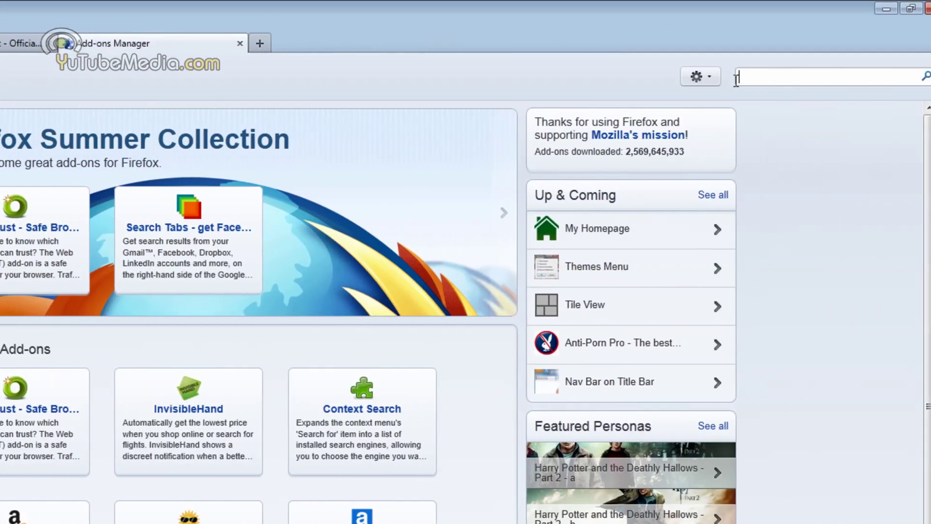
{"action": "left_click", "coordinate": [735, 77]}
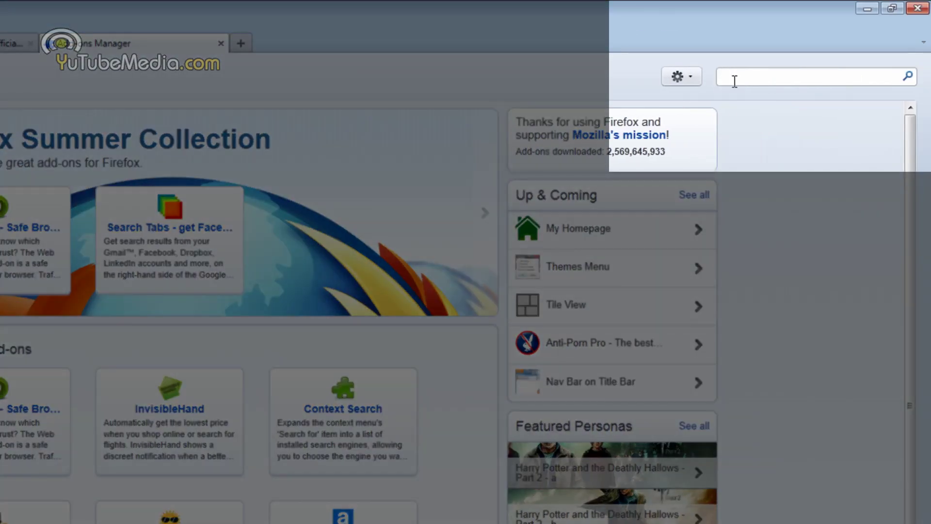
{"action": "type", "text": "grease m"}
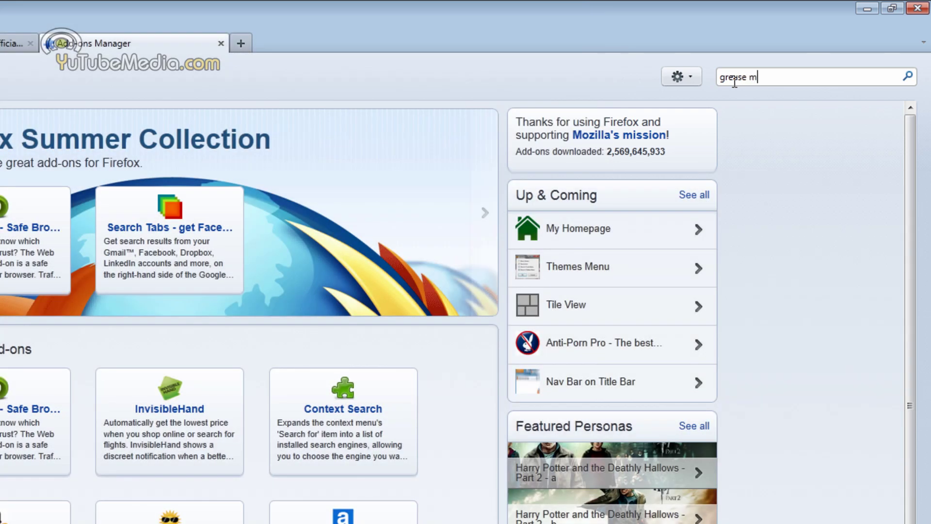
{"action": "type", "text": "onkey"}
{"action": "key", "text": "Return"}
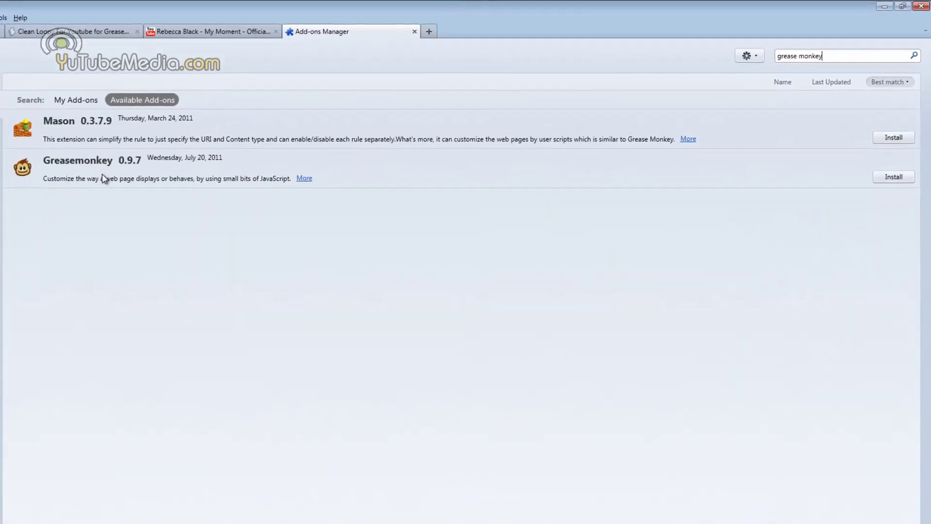
Step: Install Greasemonkey 0.9.7 and restart Firefox to complete the installation
{"action": "left_click", "coordinate": [108, 181]}
{"action": "left_click", "coordinate": [893, 177]}
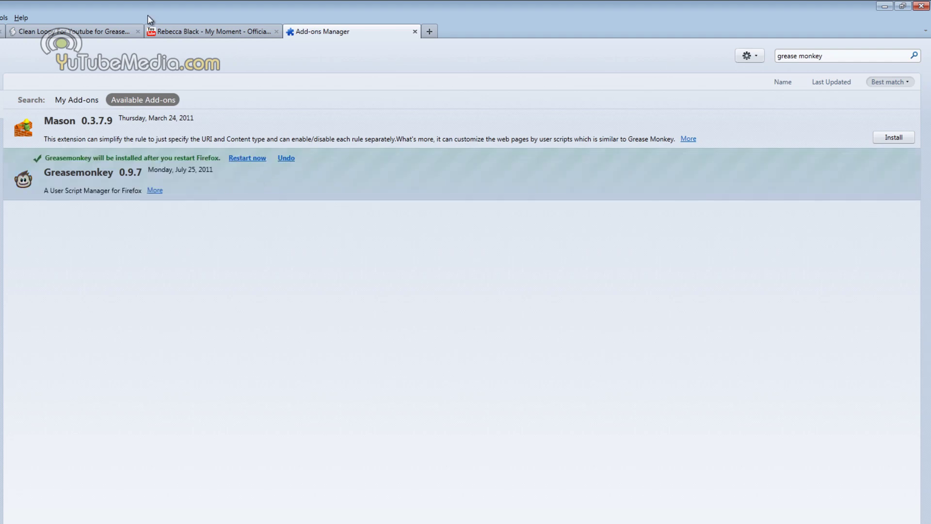
{"action": "left_click", "coordinate": [248, 159]}
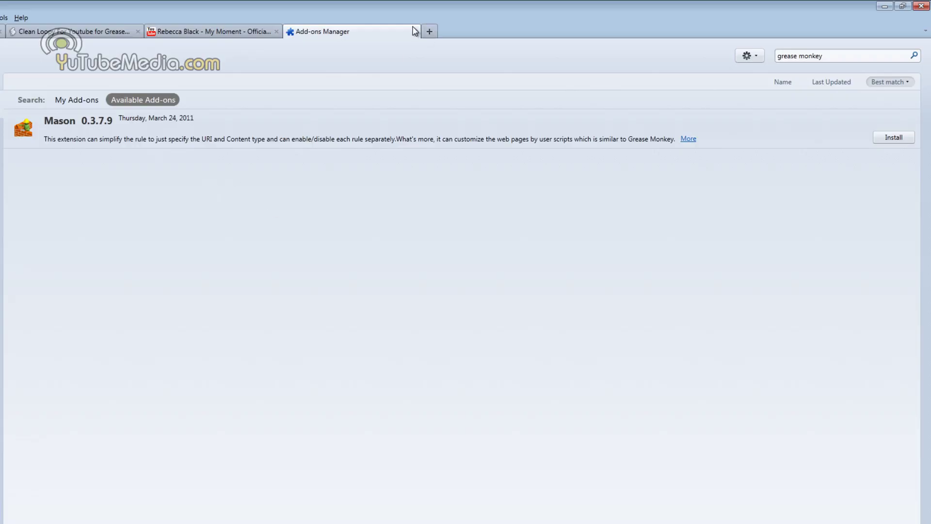
Step: Confirm Greasemonkey is Enabled and install the Clean Loopy For Youtube script 78184.user.js
{"action": "left_click", "coordinate": [415, 31]}
{"action": "left_click", "coordinate": [72, 31]}
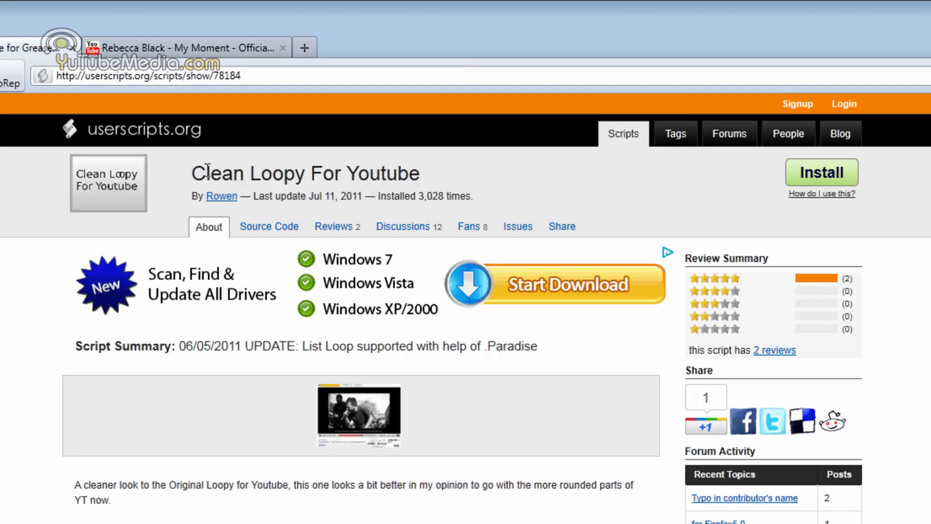
{"action": "left_click_drag", "start_coordinate": [206, 173], "coordinate": [427, 175]}
{"action": "left_click", "coordinate": [450, 179]}
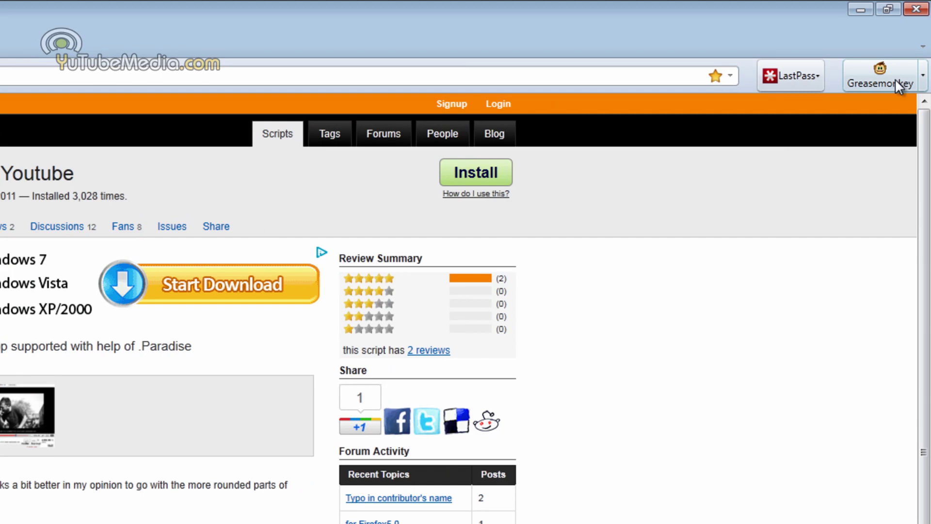
{"action": "left_click", "coordinate": [923, 78]}
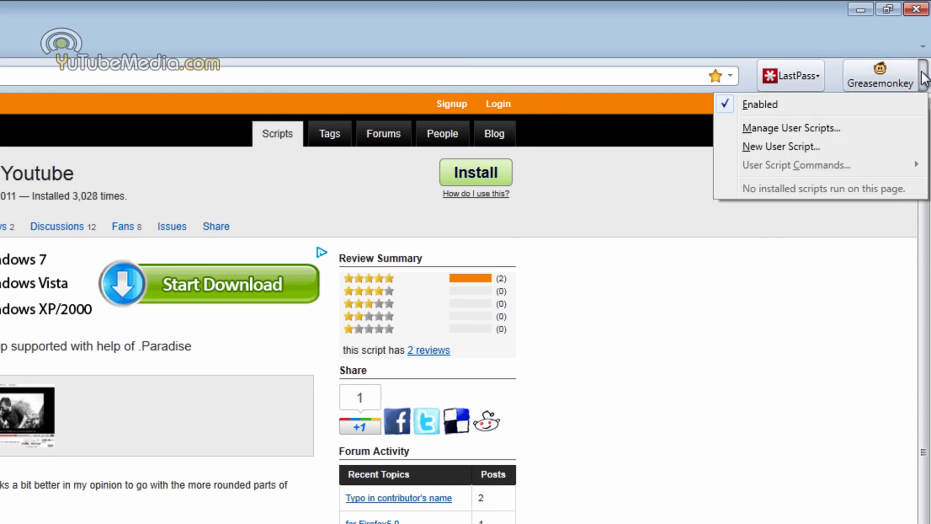
{"action": "left_click", "coordinate": [547, 243]}
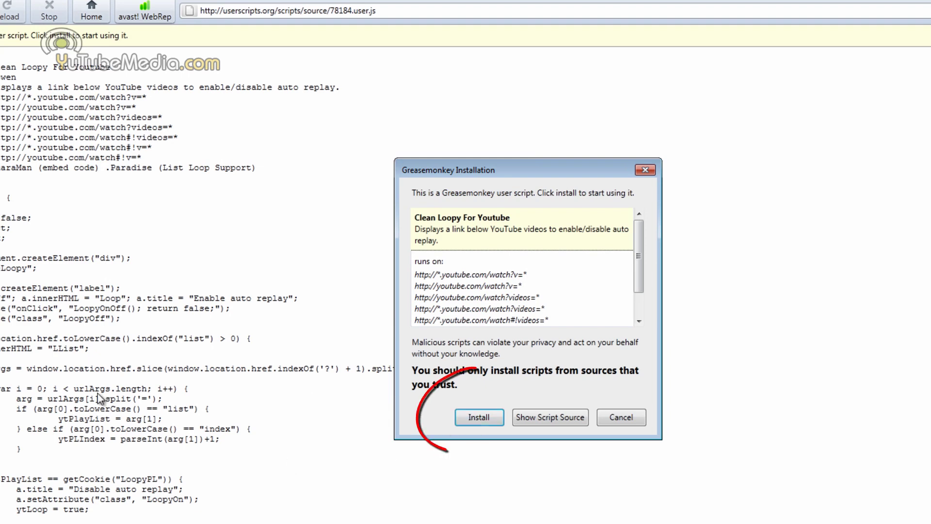
{"action": "left_click", "coordinate": [477, 419]}
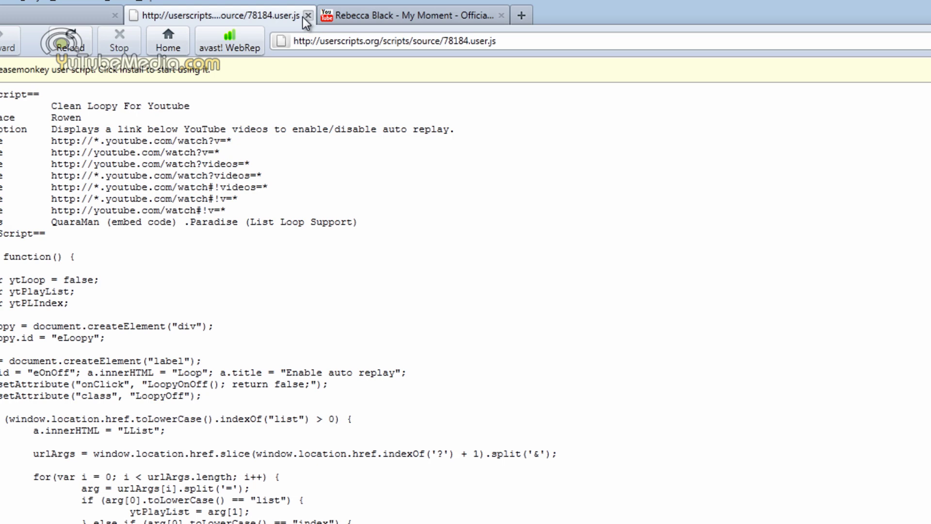
Step: Close the script source tab, then reload and pause the My Moment video to reveal the Loop option
{"action": "left_click", "coordinate": [308, 15]}
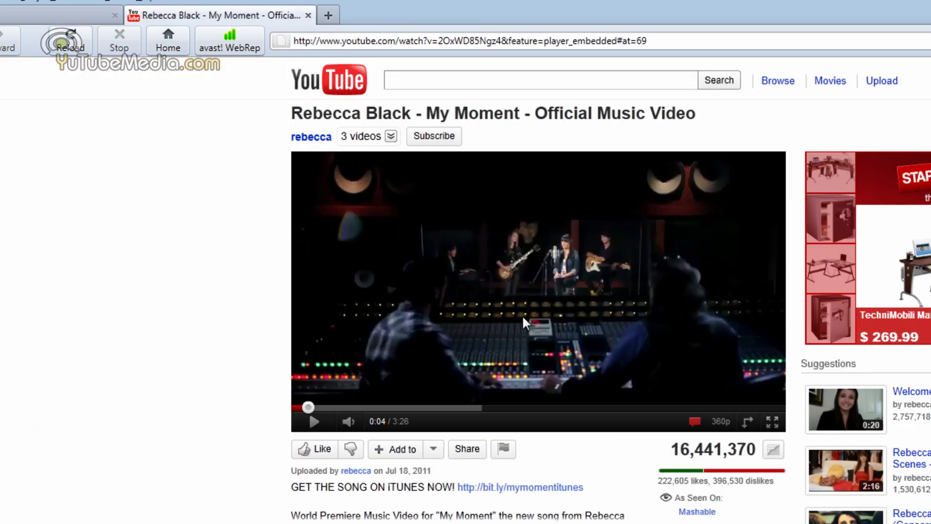
{"action": "left_click", "coordinate": [68, 47]}
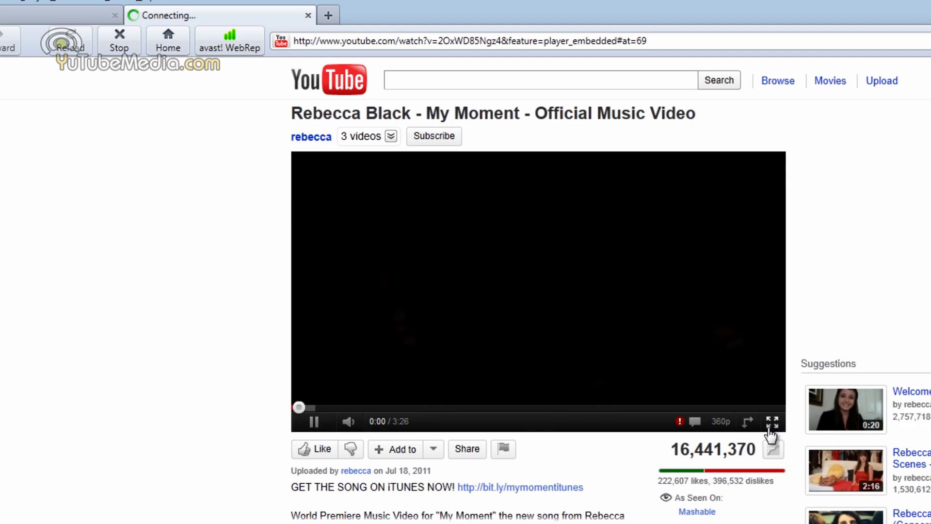
{"action": "left_click", "coordinate": [677, 385]}
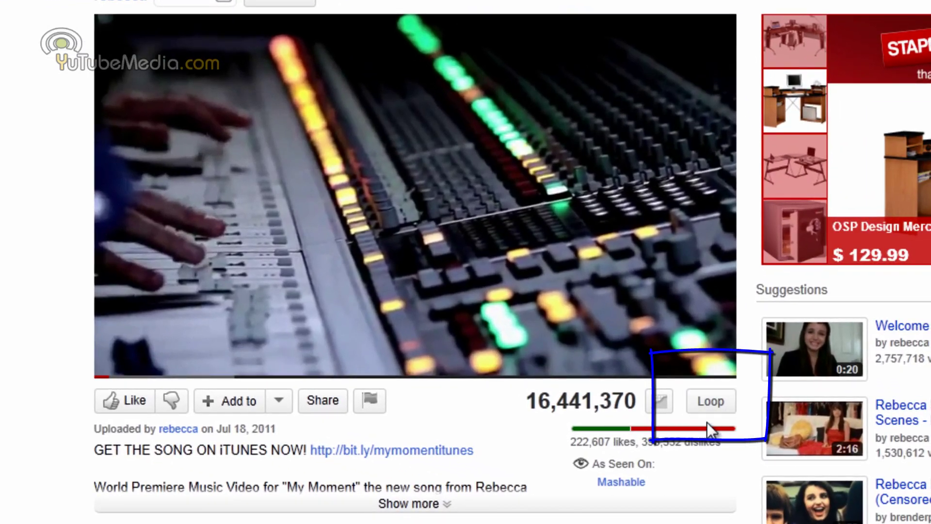
{"action": "mouse_move", "coordinate": [642, 342]}
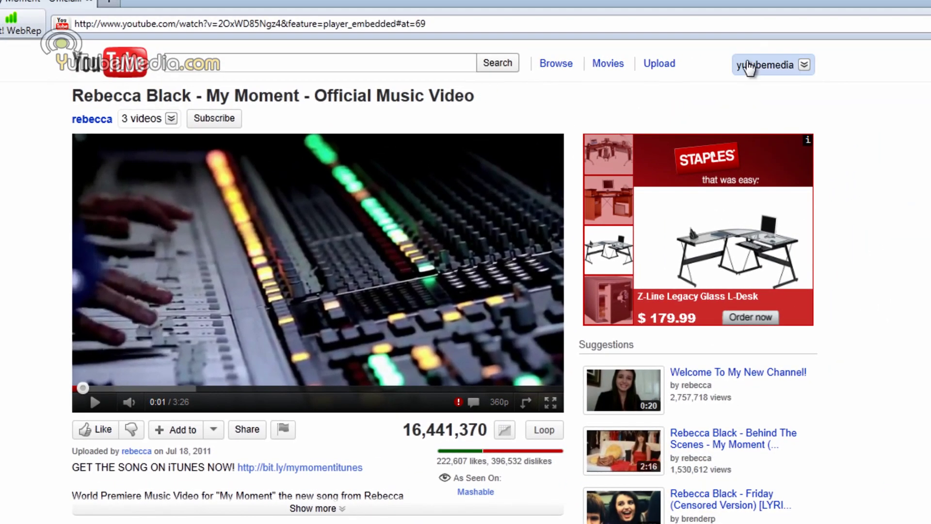
Step: Open the channel's Portrait Professional 10 Tutorial & Review video, switch Loop on, and seek near the end
{"action": "left_click", "coordinate": [774, 62]}
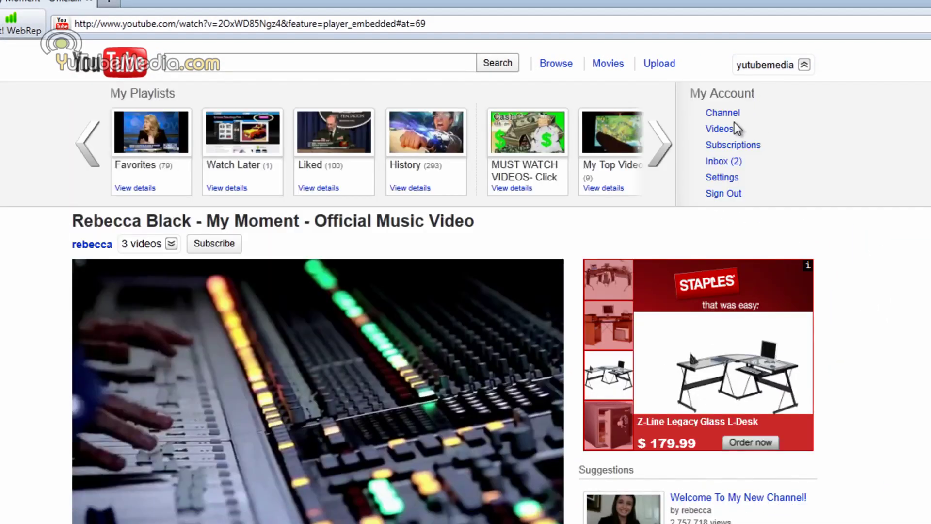
{"action": "left_click", "coordinate": [728, 129]}
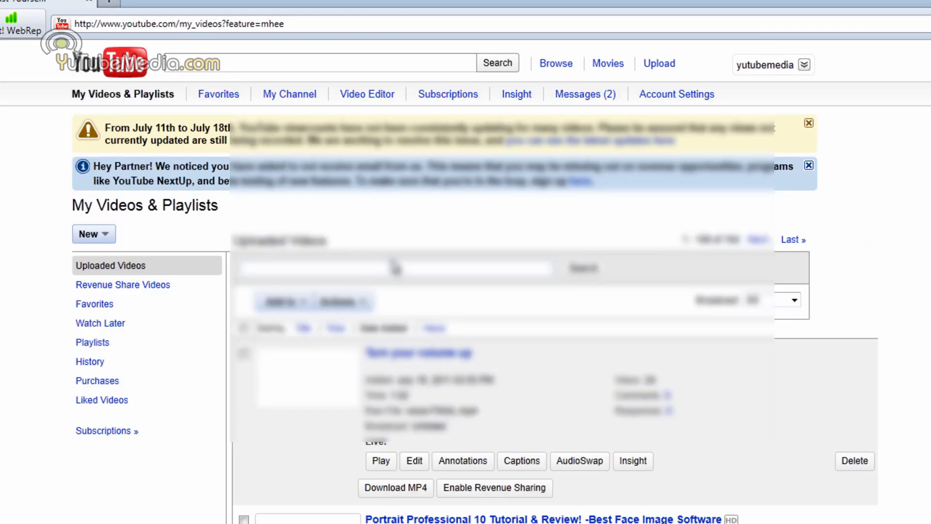
{"action": "left_click", "coordinate": [368, 520]}
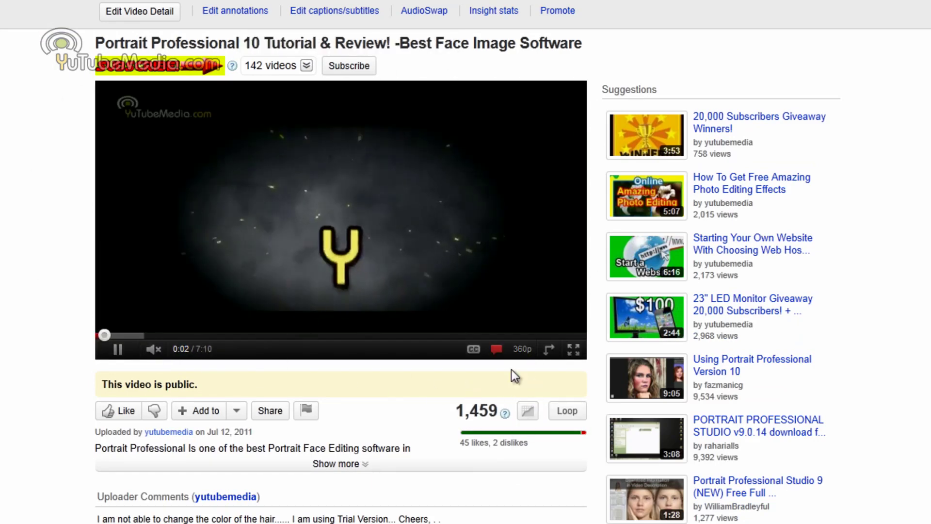
{"action": "left_click", "coordinate": [567, 411]}
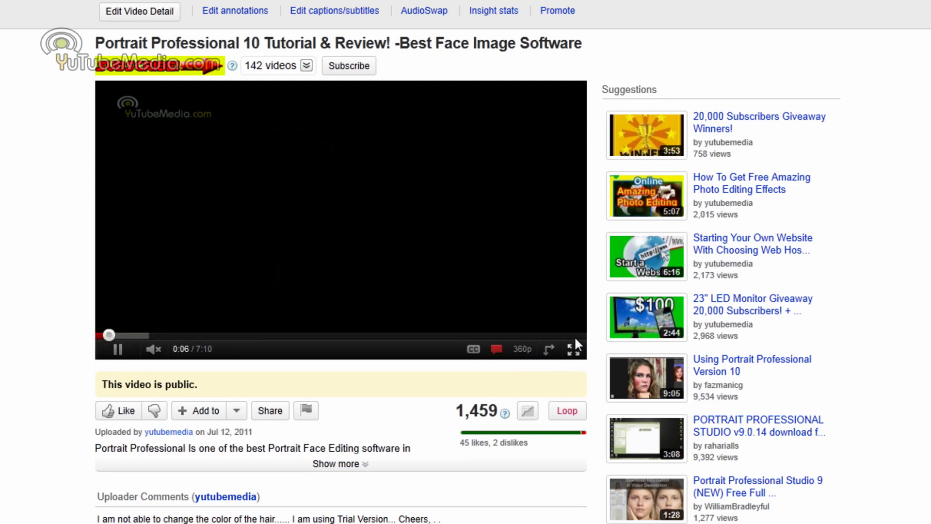
{"action": "left_click", "coordinate": [580, 335]}
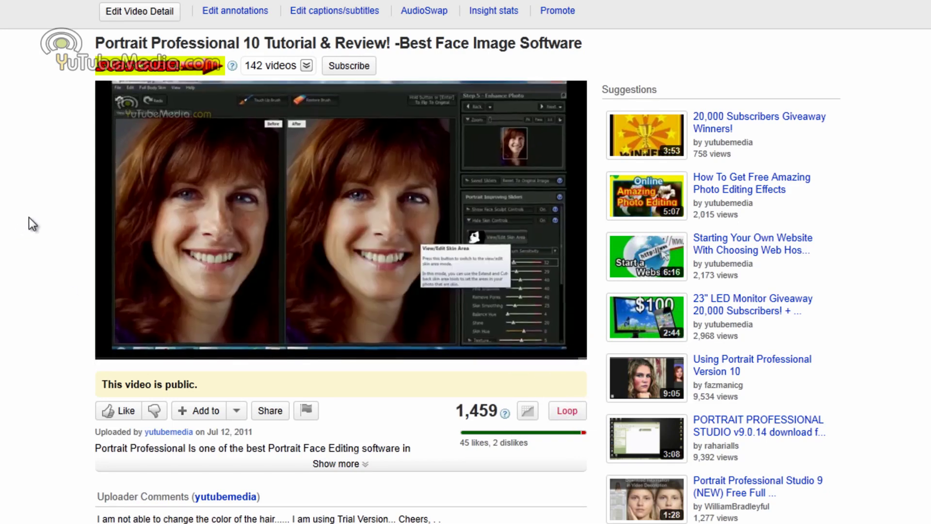